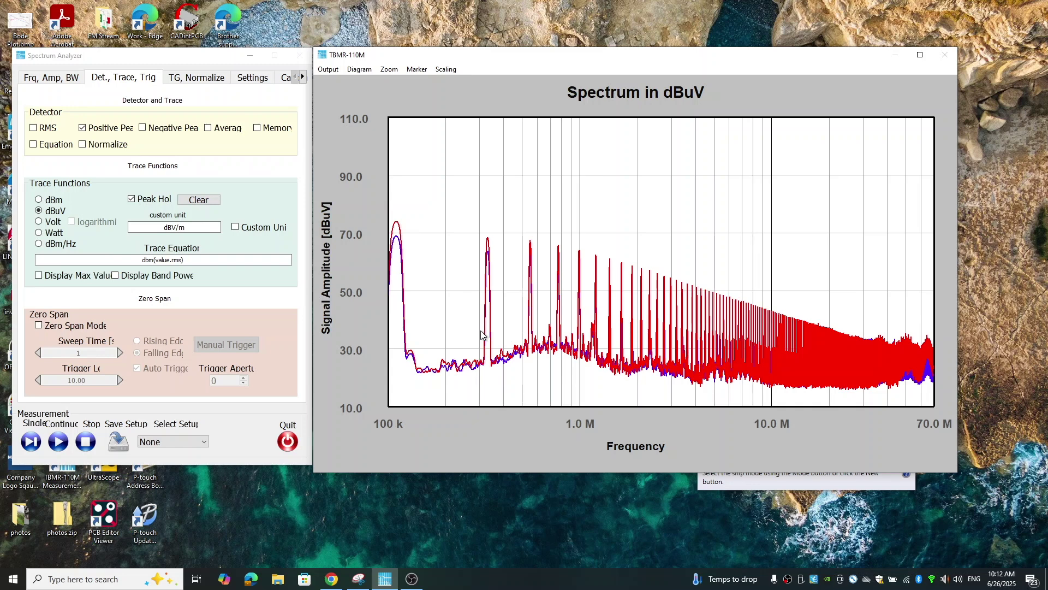
Step: Open the horizontal frequency axis settings of the spectrum plot
{"action": "double_click", "coordinate": [582, 430]}
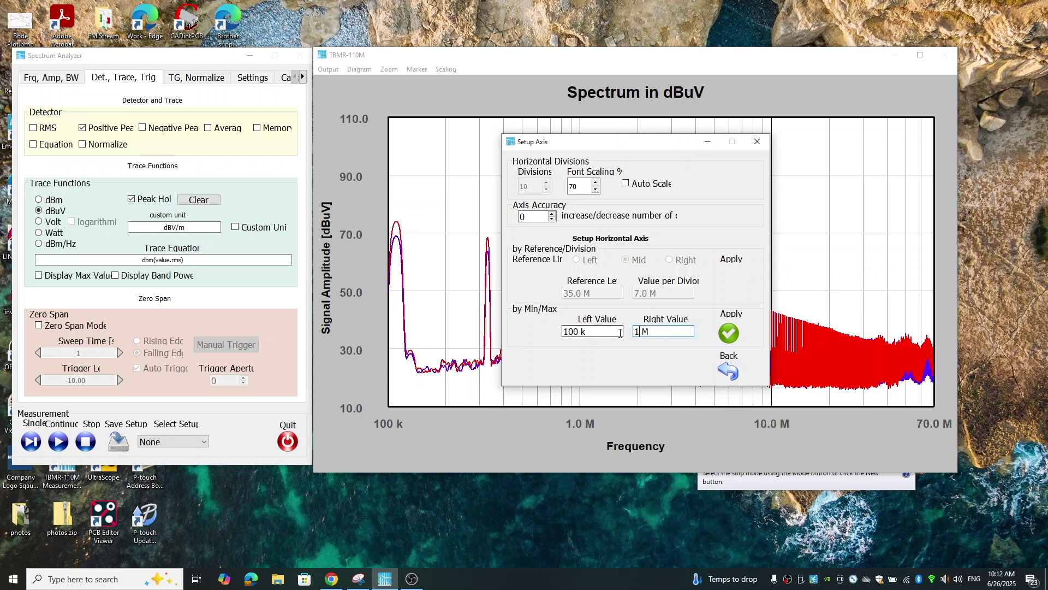
Step: Apply the 100 k–1 M span and place Marker 1 on the 328 kHz peak
{"action": "left_click", "coordinate": [735, 341]}
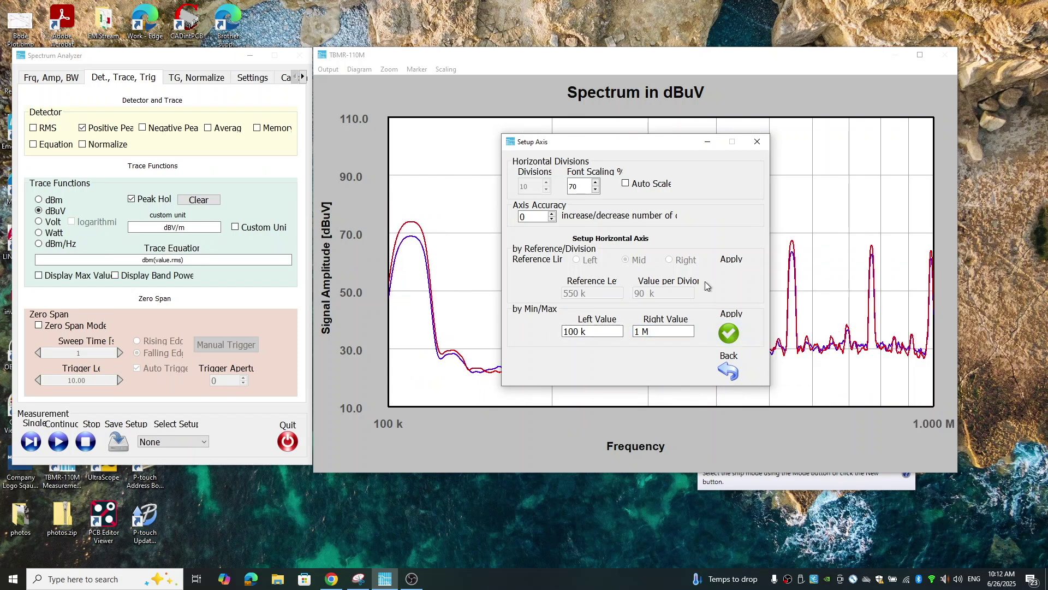
{"action": "left_click", "coordinate": [758, 143]}
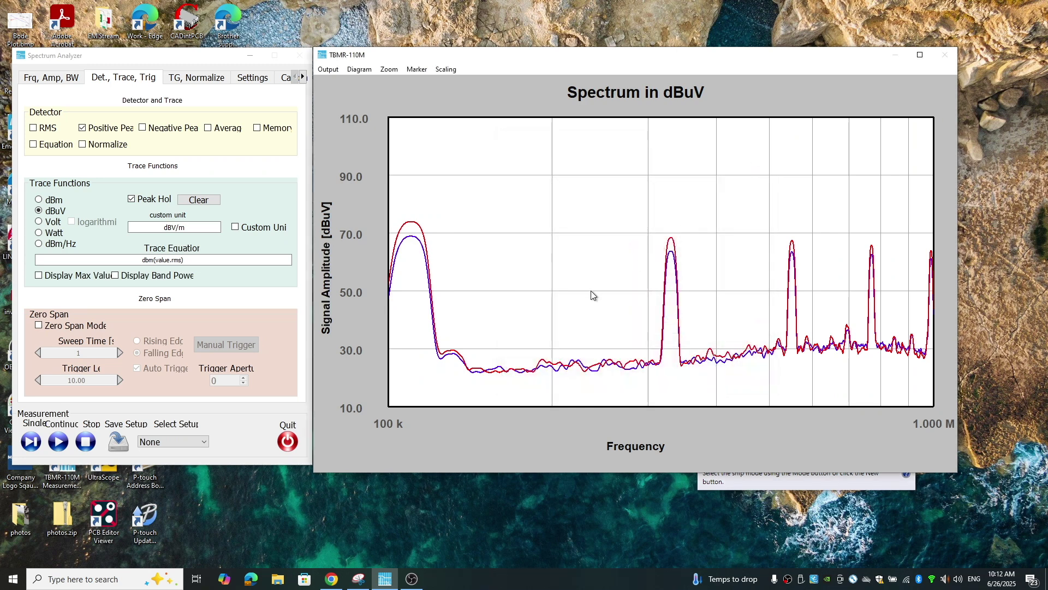
{"action": "left_click", "coordinate": [416, 69]}
{"action": "key", "text": "Escape"}
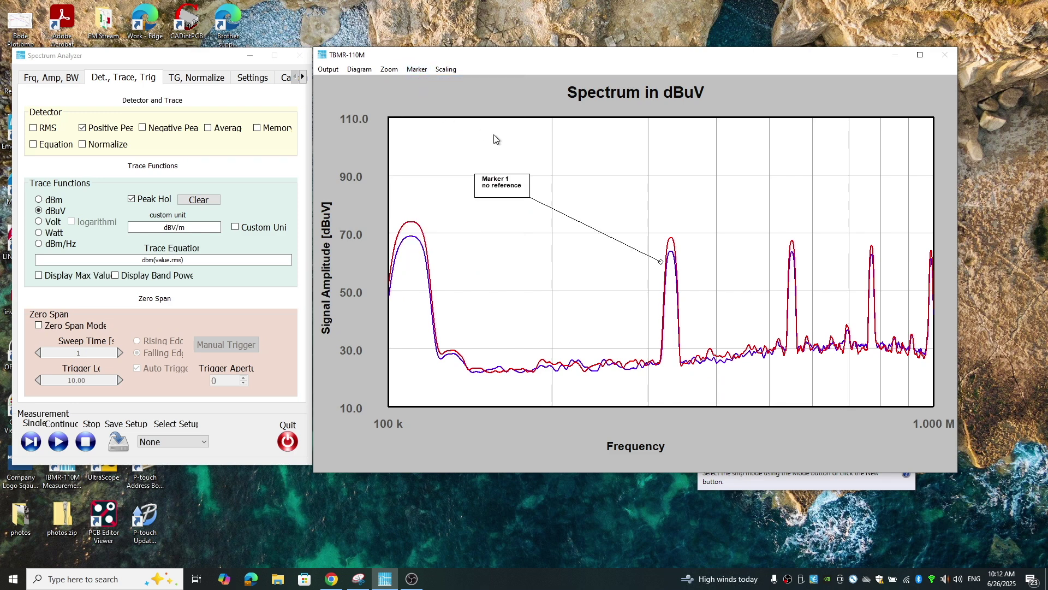
{"action": "left_click", "coordinate": [662, 263]}
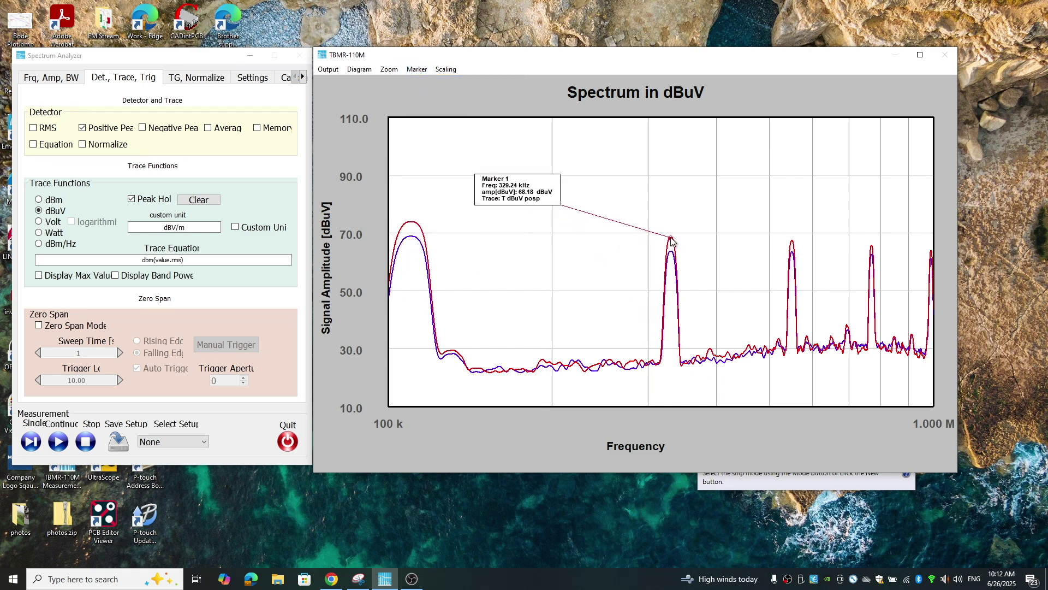
{"action": "left_click", "coordinate": [671, 242]}
Step: Add a delta marker with value 0 at the 328 kHz peak, then step Marker 1 to 549 kHz
{"action": "left_click", "coordinate": [417, 70]}
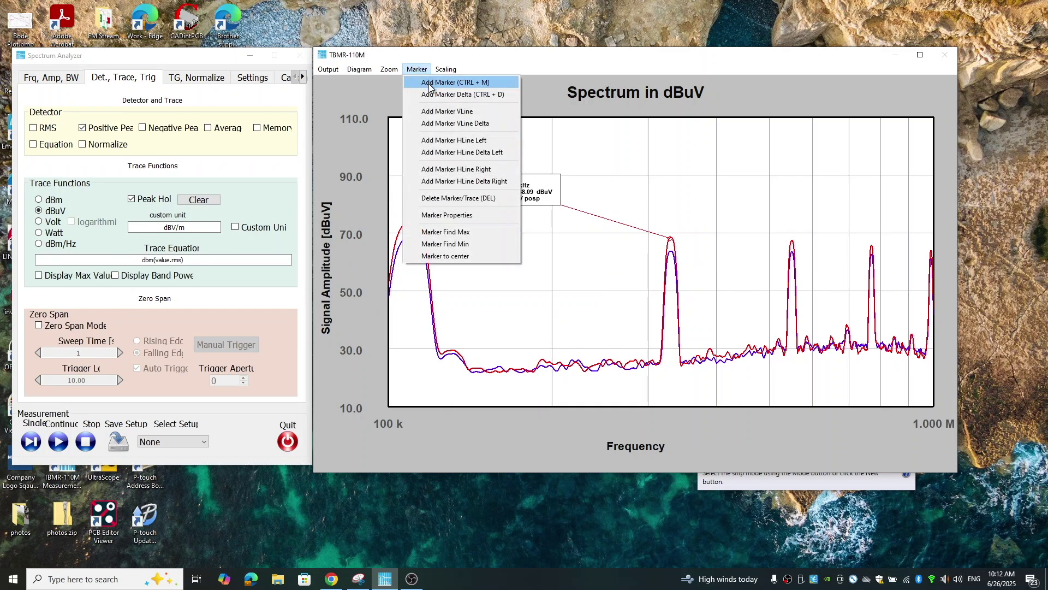
{"action": "left_click", "coordinate": [432, 93]}
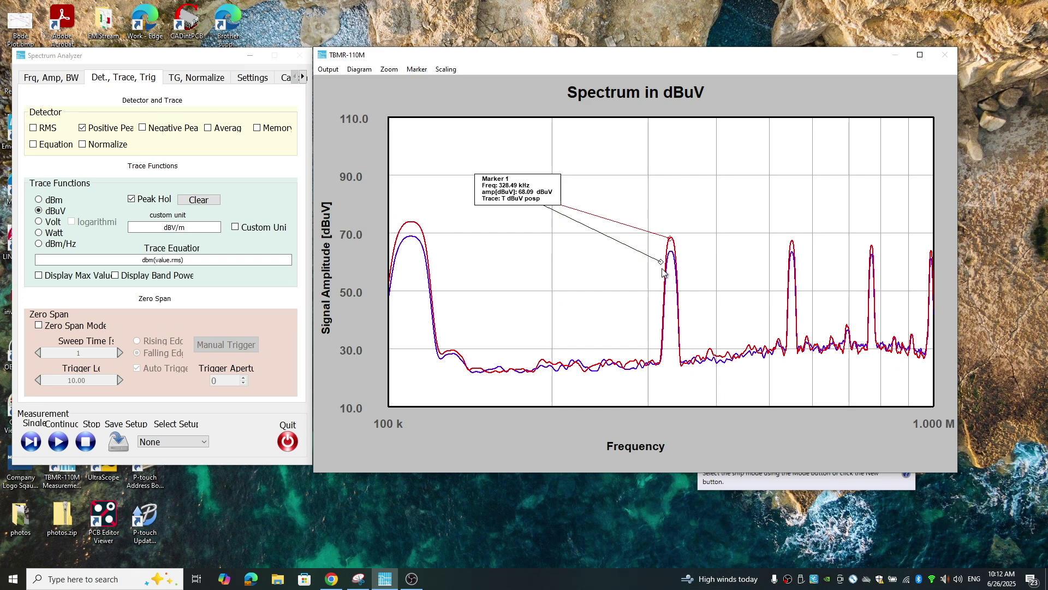
{"action": "left_click", "coordinate": [671, 252]}
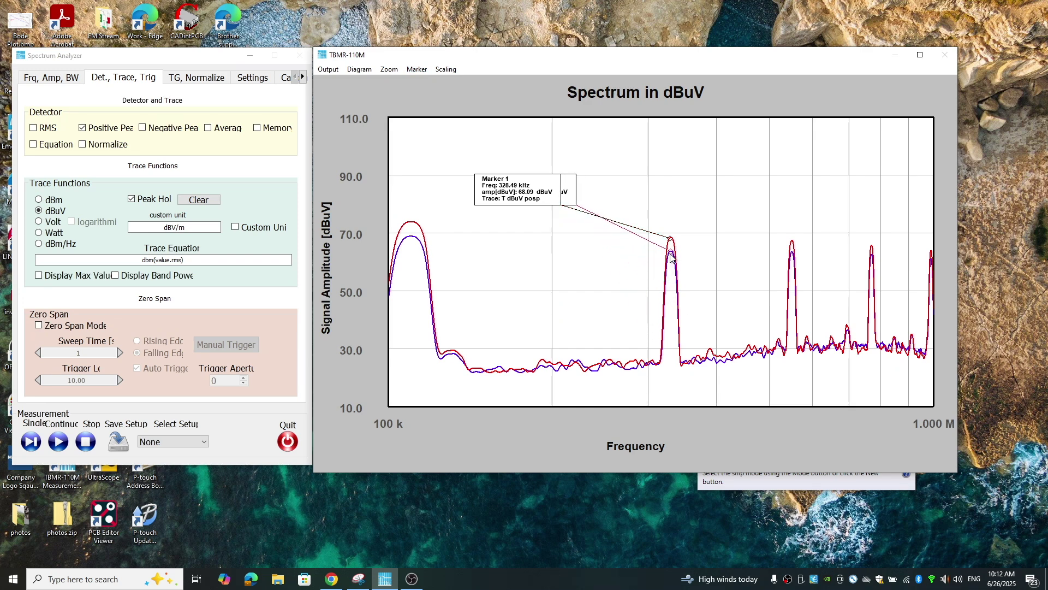
{"action": "left_click", "coordinate": [519, 262]}
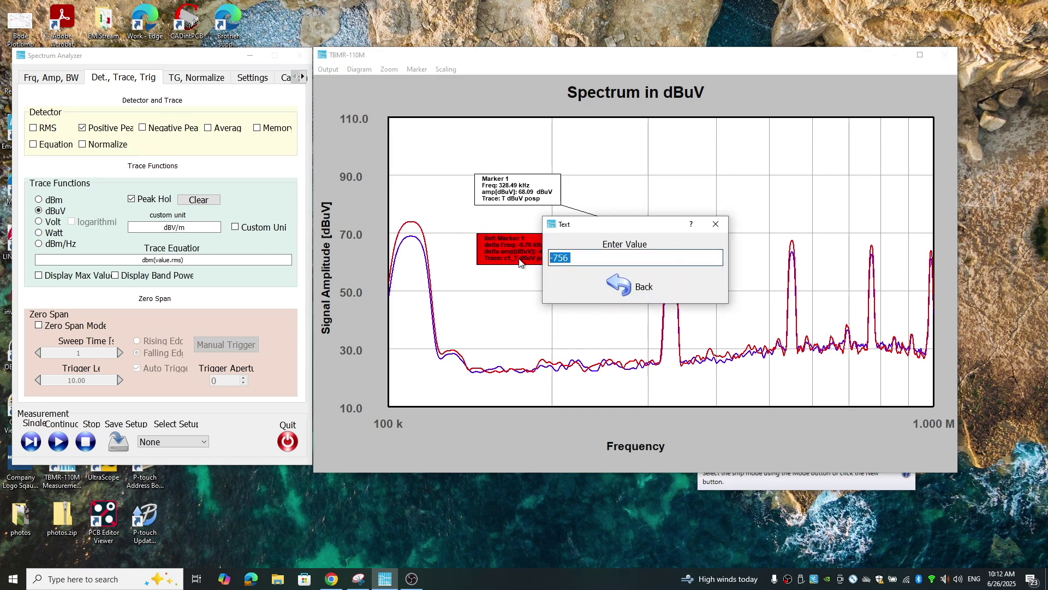
{"action": "type", "text": "0"}
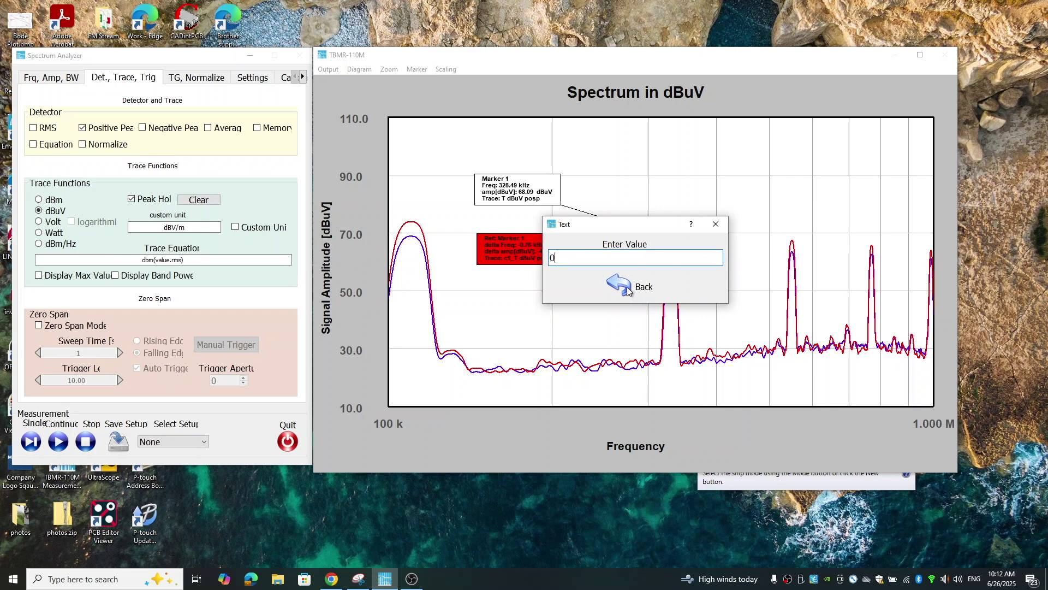
{"action": "left_click", "coordinate": [627, 286]}
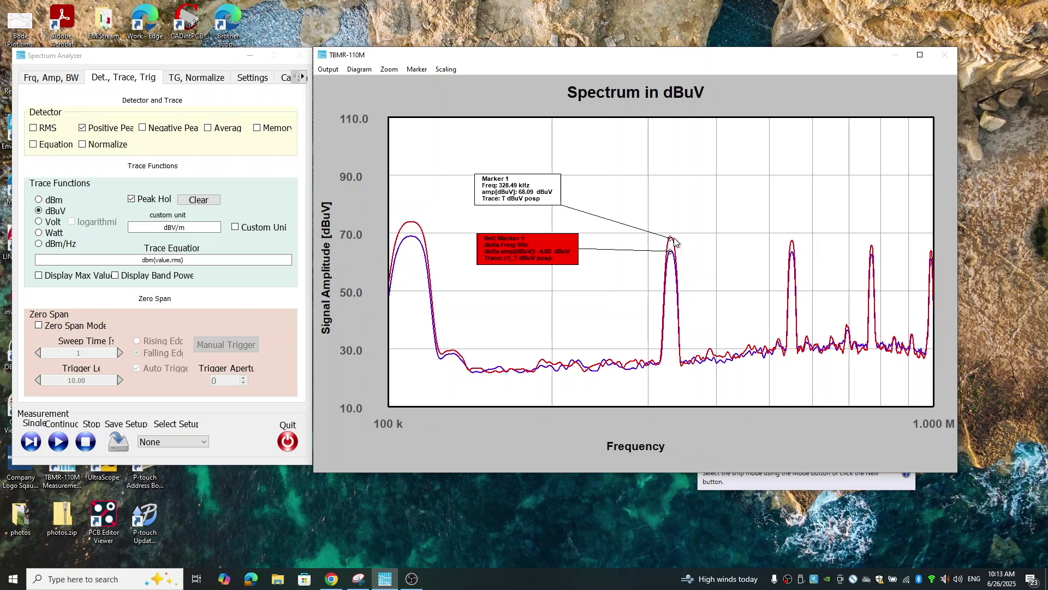
{"action": "key", "text": "Right"}
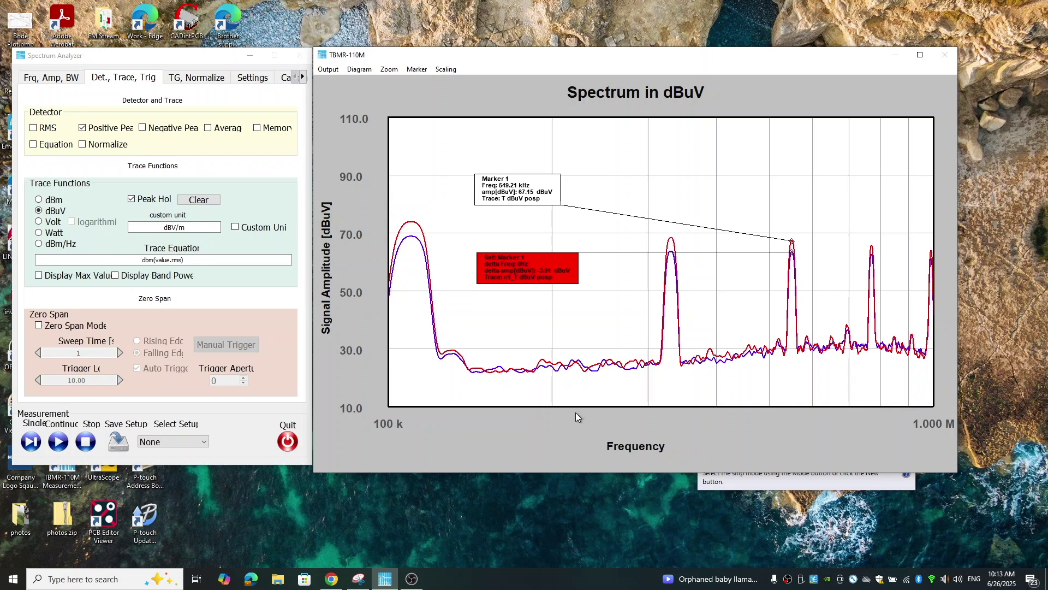
Step: Move the delta marker readout box up beside Marker 1
{"action": "mouse_move", "coordinate": [508, 284]}
{"action": "left_mouse_down"}
{"action": "mouse_move", "coordinate": [457, 251]}
{"action": "mouse_move", "coordinate": [426, 194]}
{"action": "left_mouse_up"}
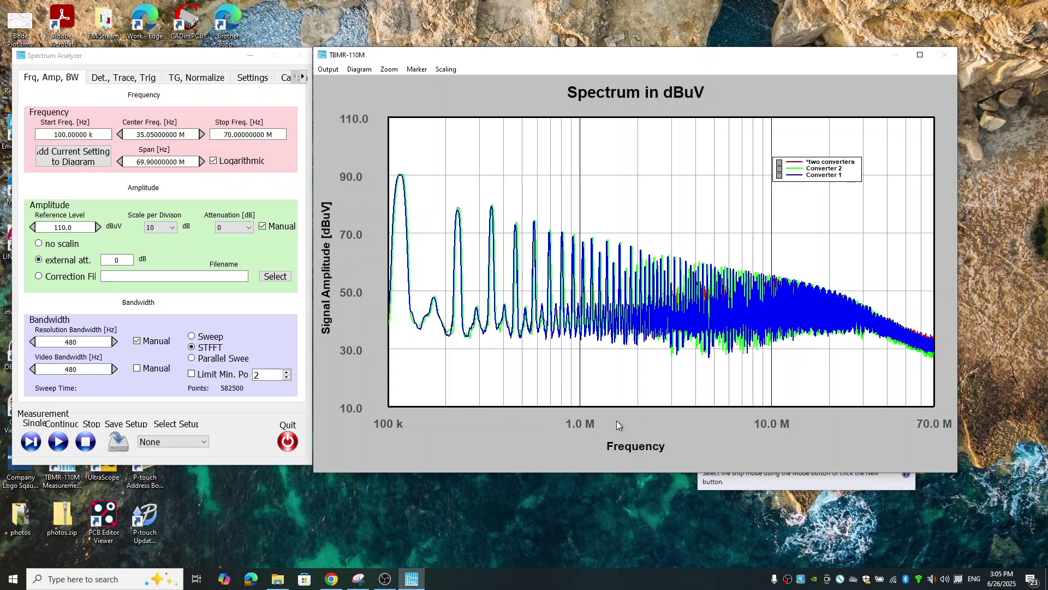
Step: Set the frequency axis Right value to 1 M for a 100 k–1 M span, then reopen Setup Axis
{"action": "double_click", "coordinate": [589, 424]}
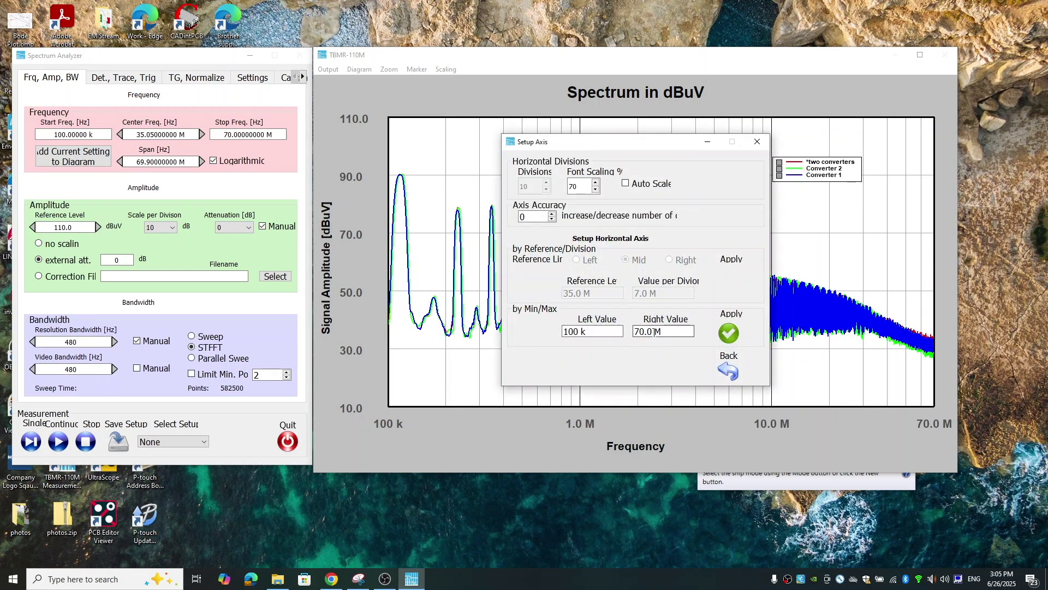
{"action": "left_click_drag", "start_coordinate": [654, 331], "coordinate": [627, 331]}
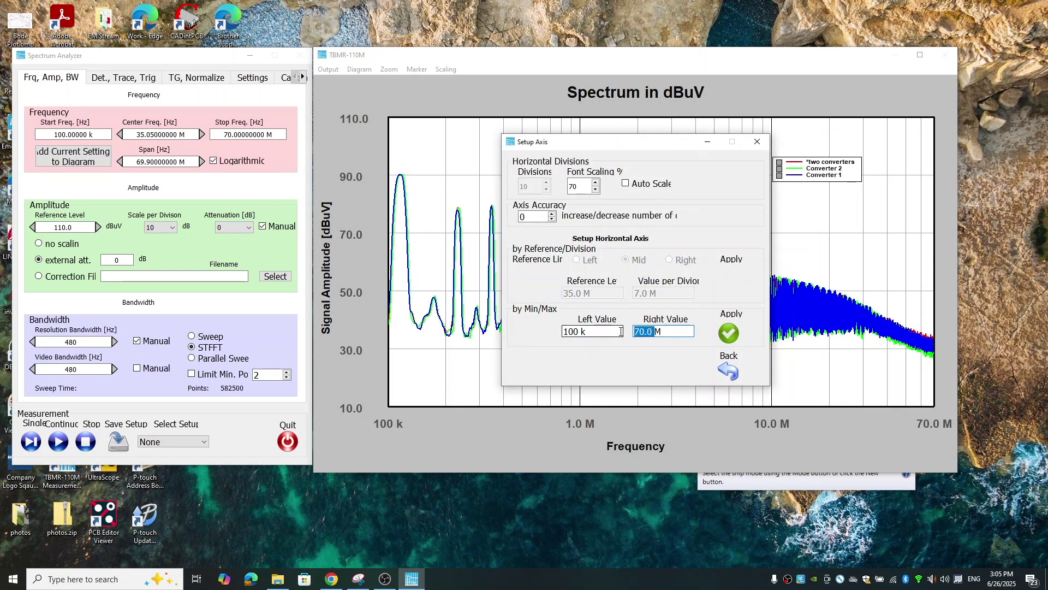
{"action": "type", "text": "1M"}
{"action": "left_click", "coordinate": [731, 334]}
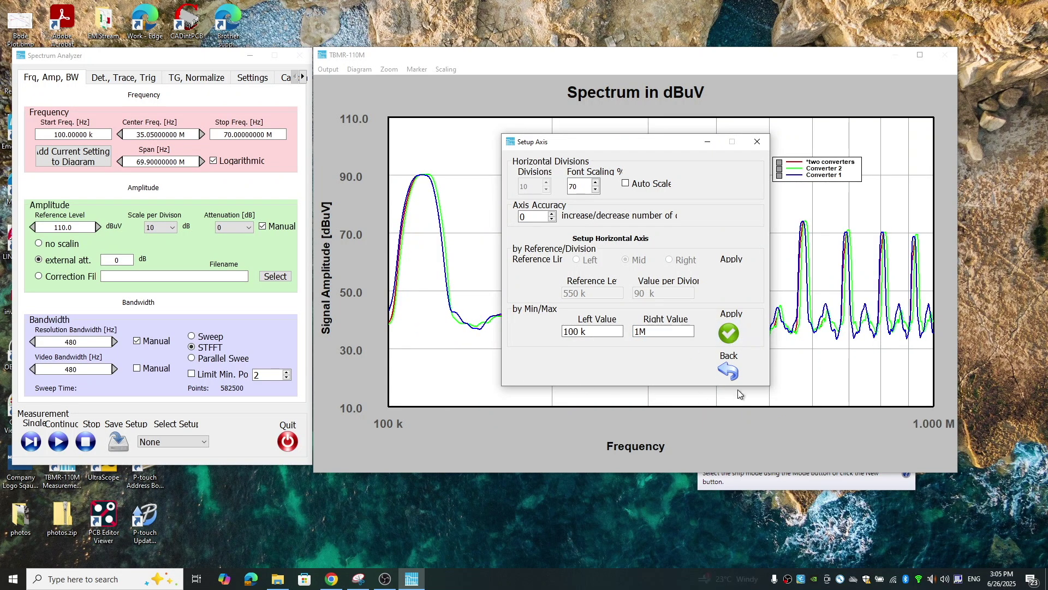
{"action": "left_click", "coordinate": [728, 369]}
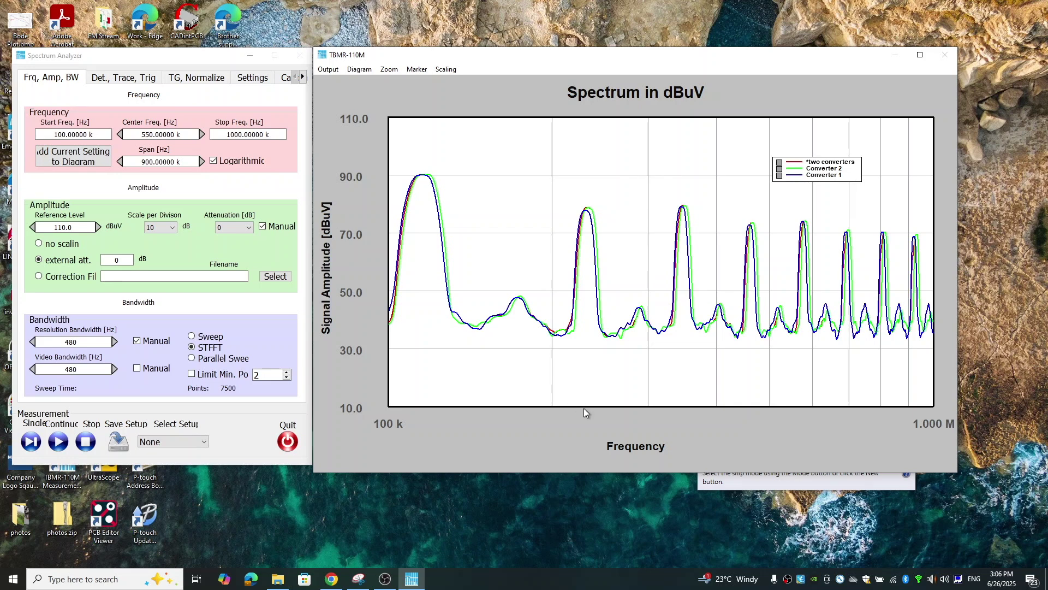
{"action": "double_click", "coordinate": [598, 413]}
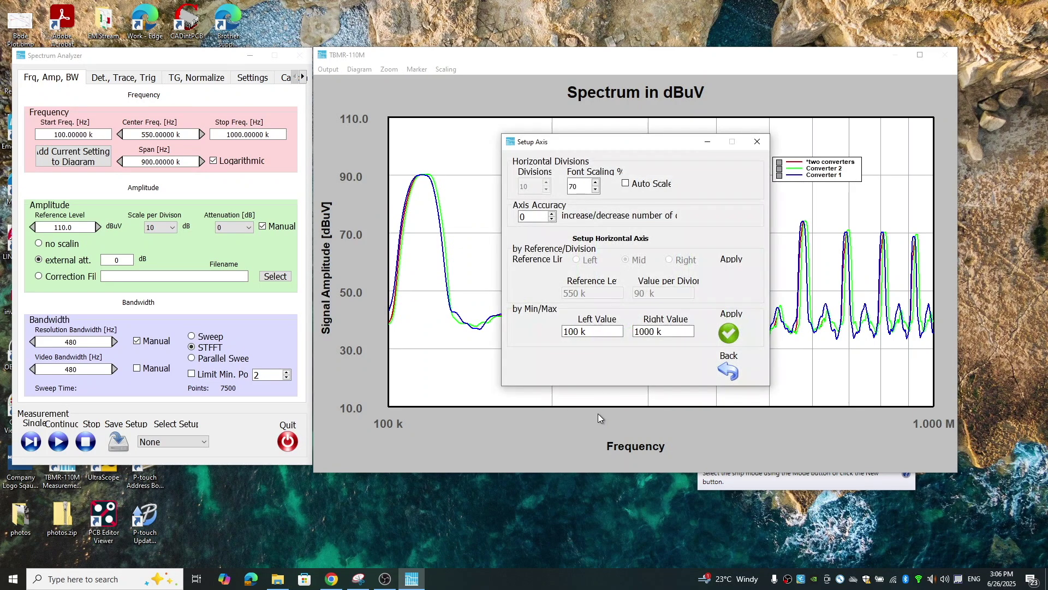
Step: Set the axis Left value to 10M and Right value to 11M and apply
{"action": "left_click", "coordinate": [592, 333]}
{"action": "left_click_drag", "start_coordinate": [592, 332], "coordinate": [554, 336]}
{"action": "type", "text": "10M"}
{"action": "key", "text": "Tab"}
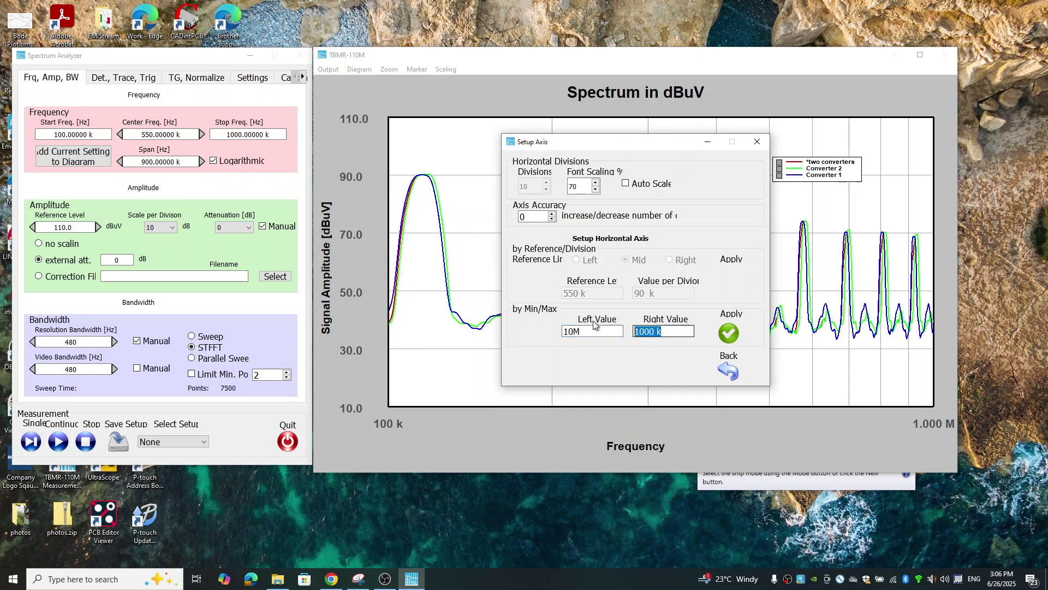
{"action": "type", "text": "11M"}
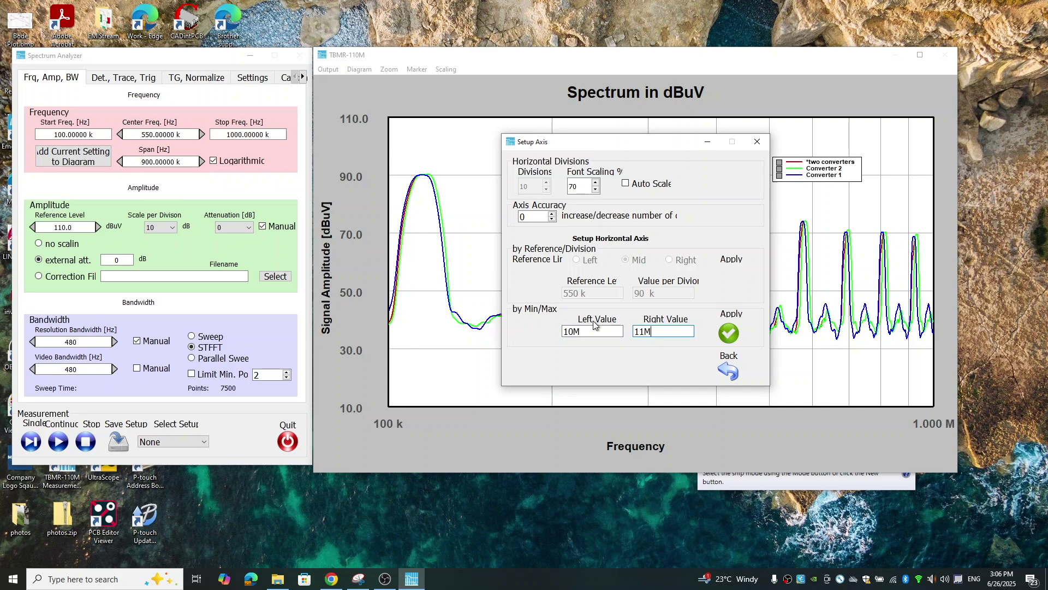
{"action": "left_click", "coordinate": [722, 334]}
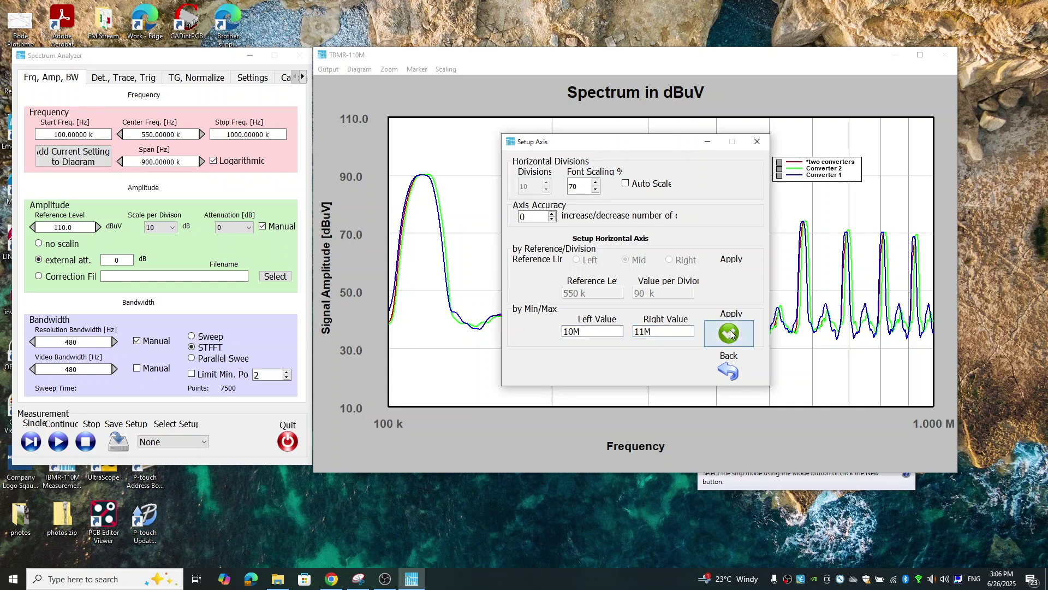
{"action": "left_click", "coordinate": [729, 371]}
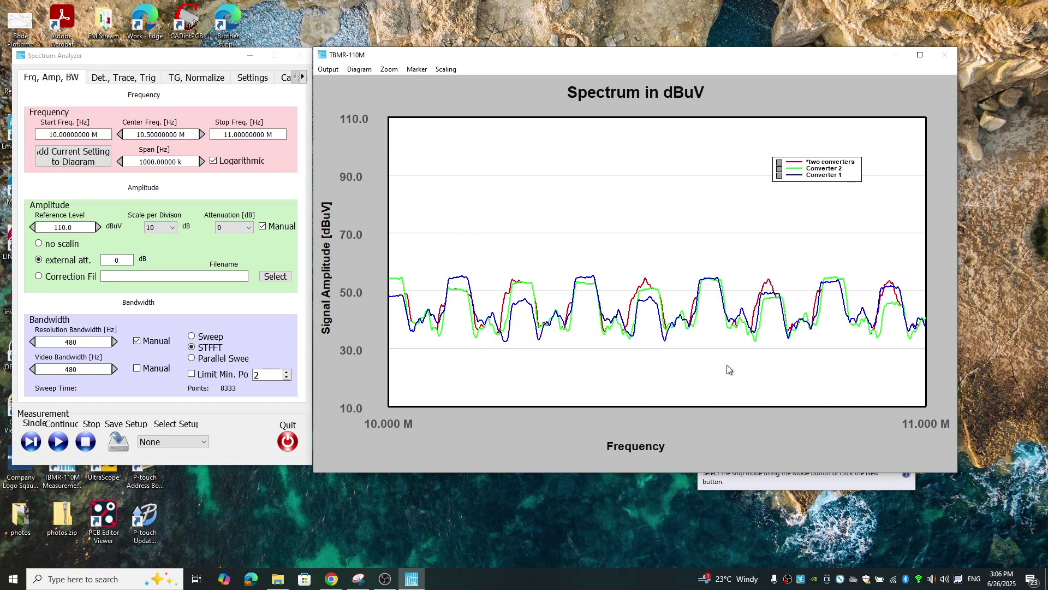
Step: Change the frequency axis limits to Left 50 M and Right 51 M and apply
{"action": "double_click", "coordinate": [703, 414]}
{"action": "left_click", "coordinate": [585, 331]}
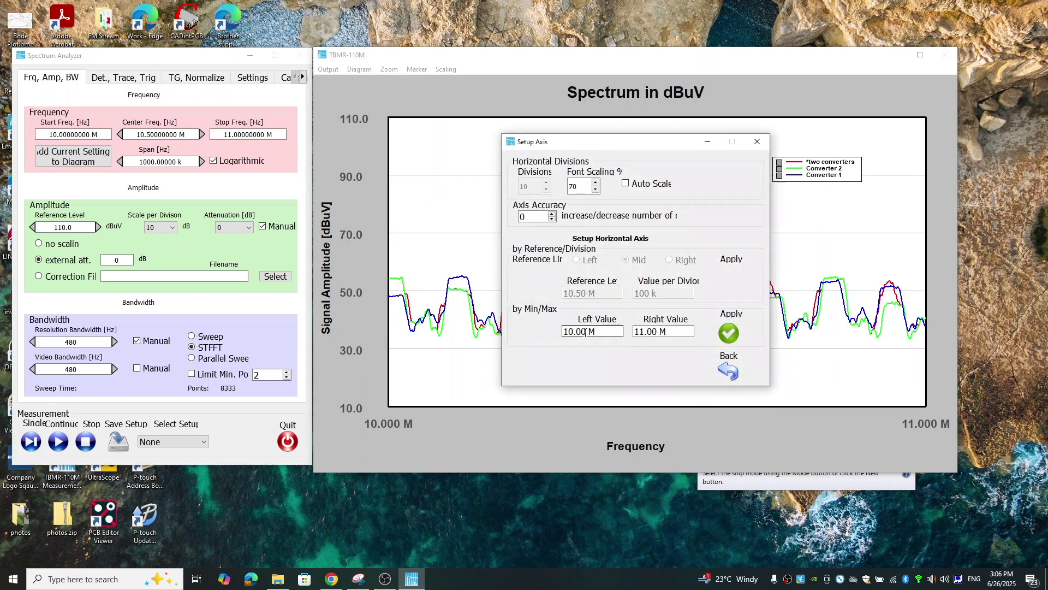
{"action": "left_click_drag", "start_coordinate": [585, 331], "coordinate": [541, 326]}
{"action": "type", "text": "5"}
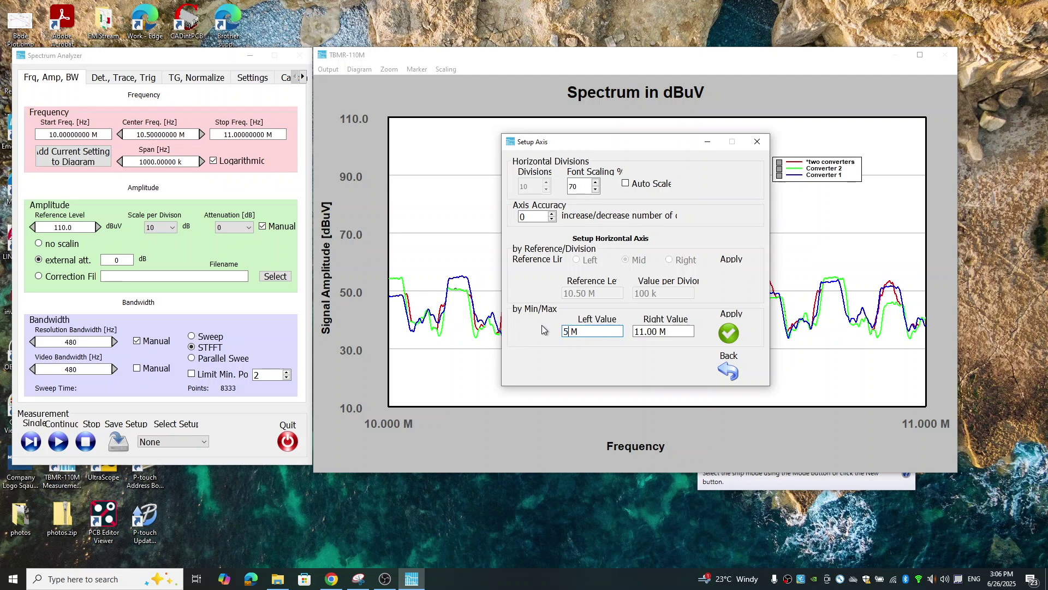
{"action": "type", "text": "0"}
{"action": "left_click", "coordinate": [659, 332]}
{"action": "left_click_drag", "start_coordinate": [658, 332], "coordinate": [612, 326]}
{"action": "type", "text": "51"}
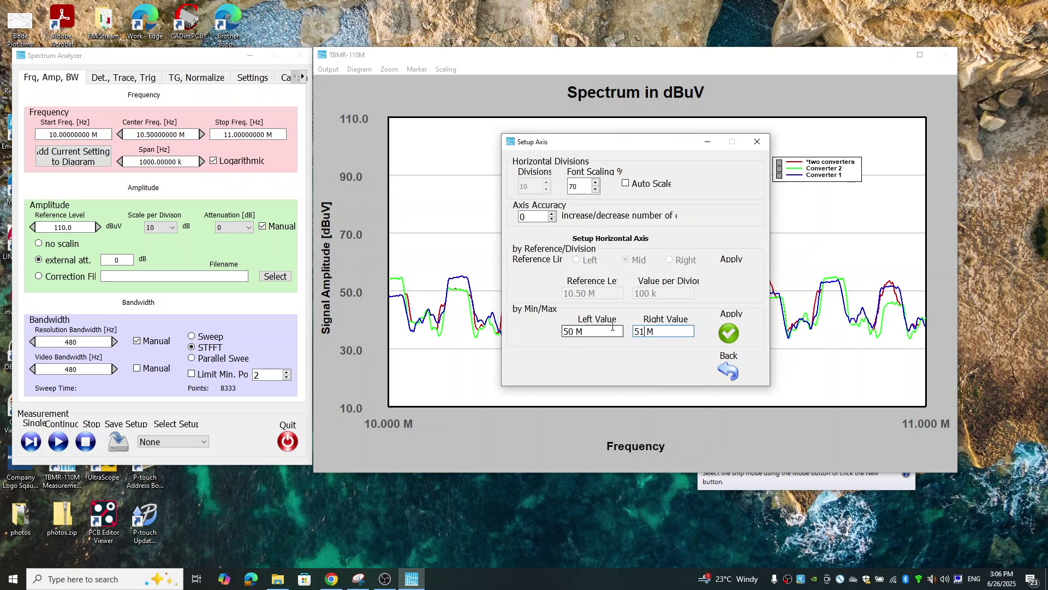
{"action": "left_click", "coordinate": [729, 333]}
{"action": "left_click", "coordinate": [730, 370]}
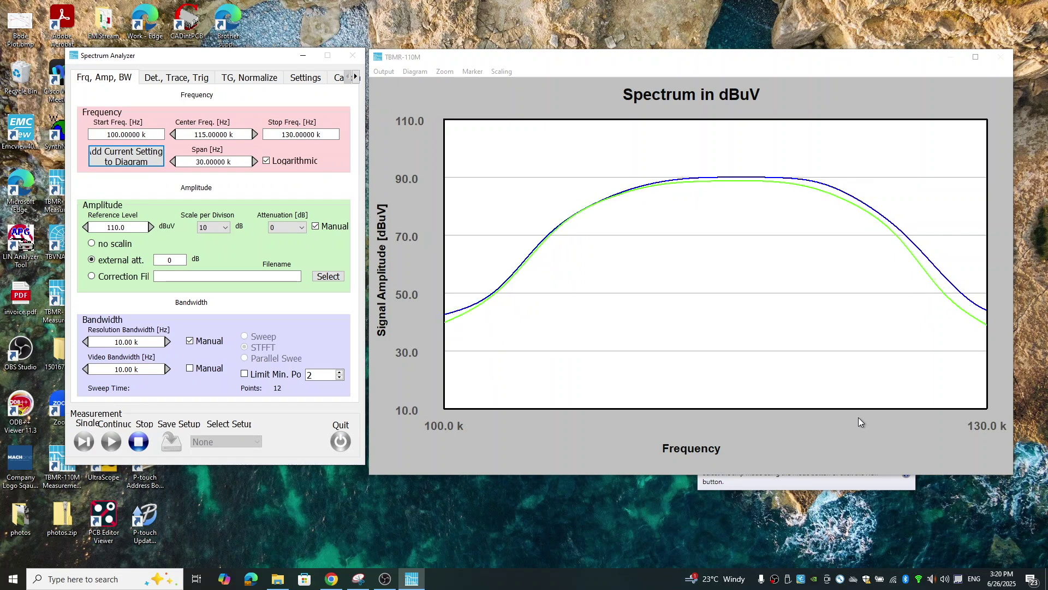
Step: Step the resolution bandwidth down through 3 kHz, 1 kHz and 300 Hz to 100 Hz
{"action": "left_click", "coordinate": [89, 347]}
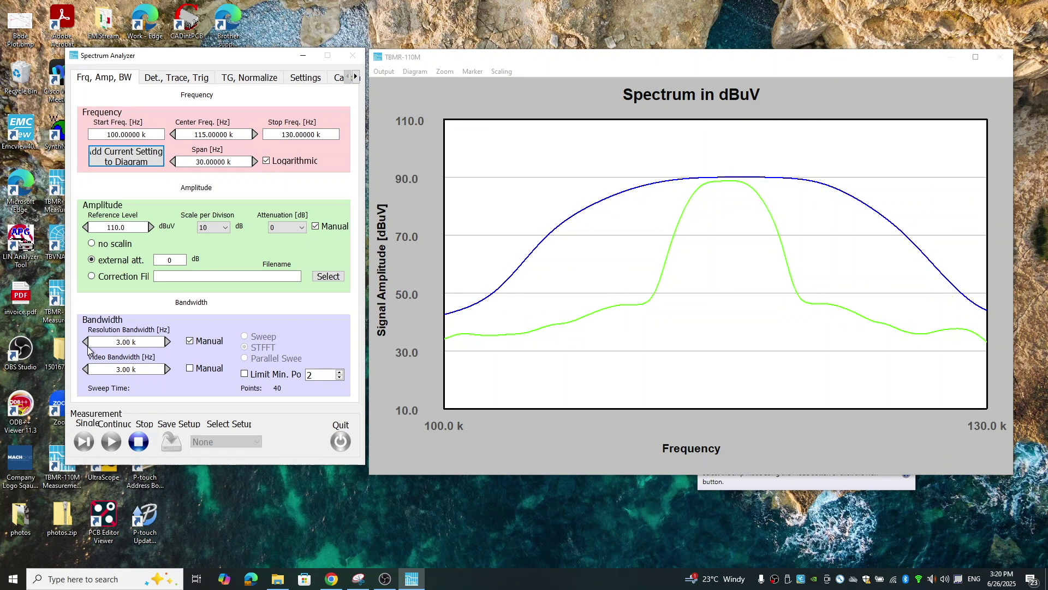
{"action": "left_click", "coordinate": [89, 347]}
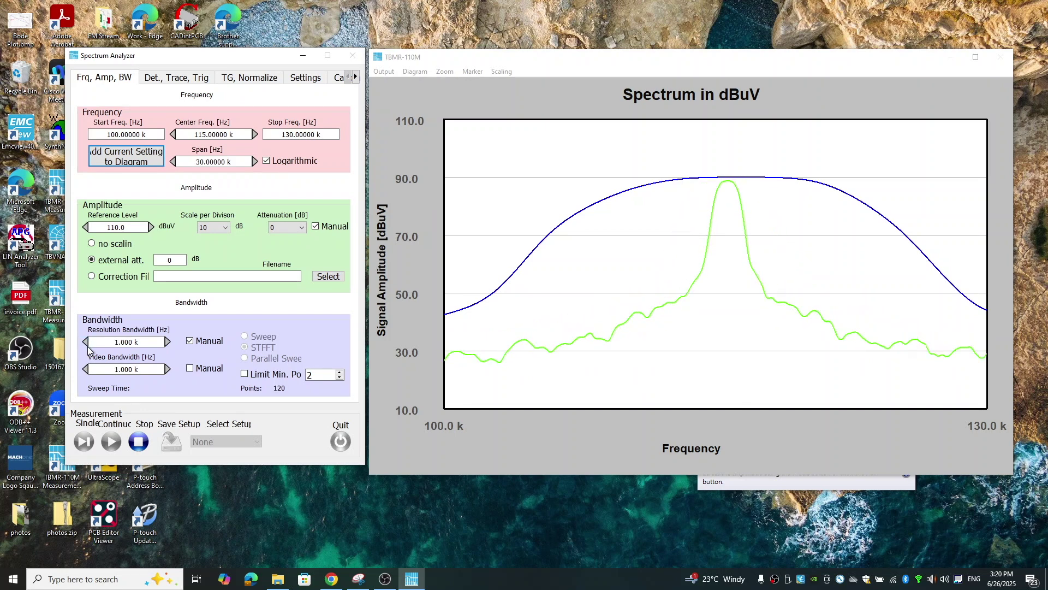
{"action": "left_click", "coordinate": [89, 347]}
{"action": "left_click", "coordinate": [89, 347]}
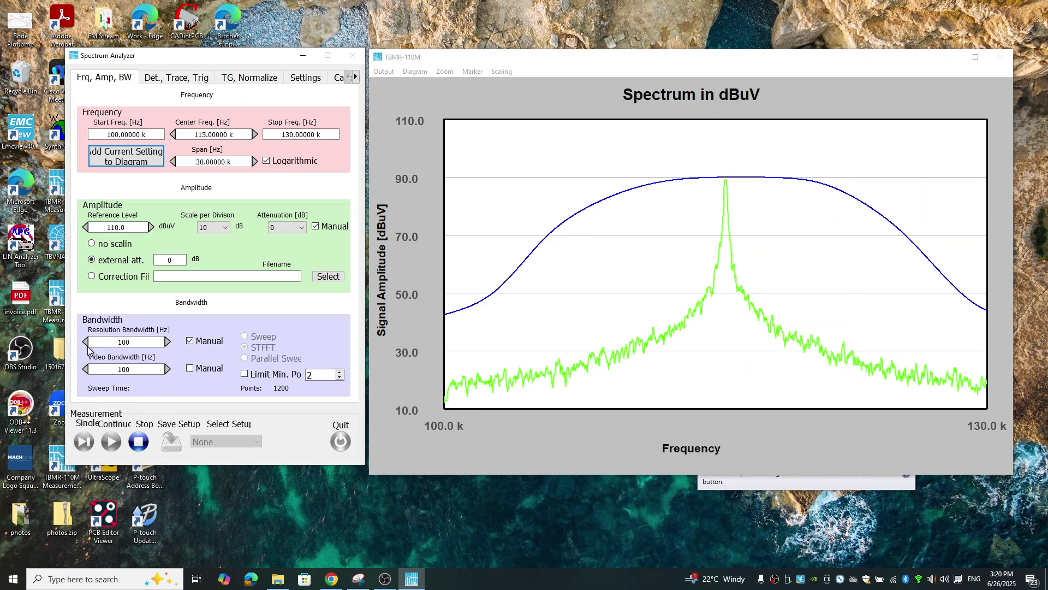
Step: Add Marker 4 on the green trace and set it to Track Max Value
{"action": "right_click", "coordinate": [727, 187]}
{"action": "left_click", "coordinate": [677, 156]}
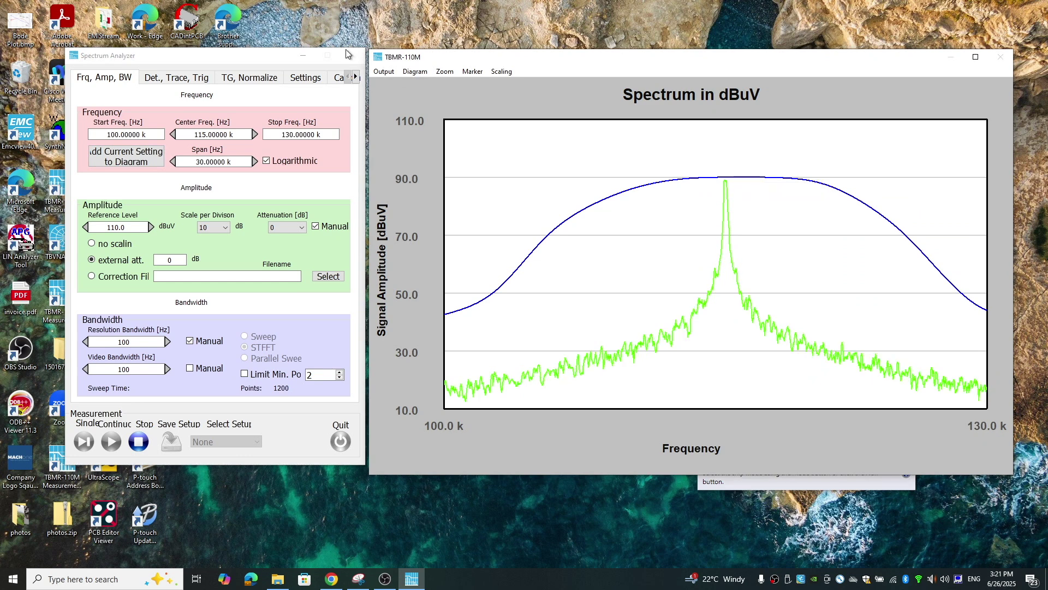
{"action": "left_click", "coordinate": [473, 72]}
{"action": "left_click", "coordinate": [485, 84]}
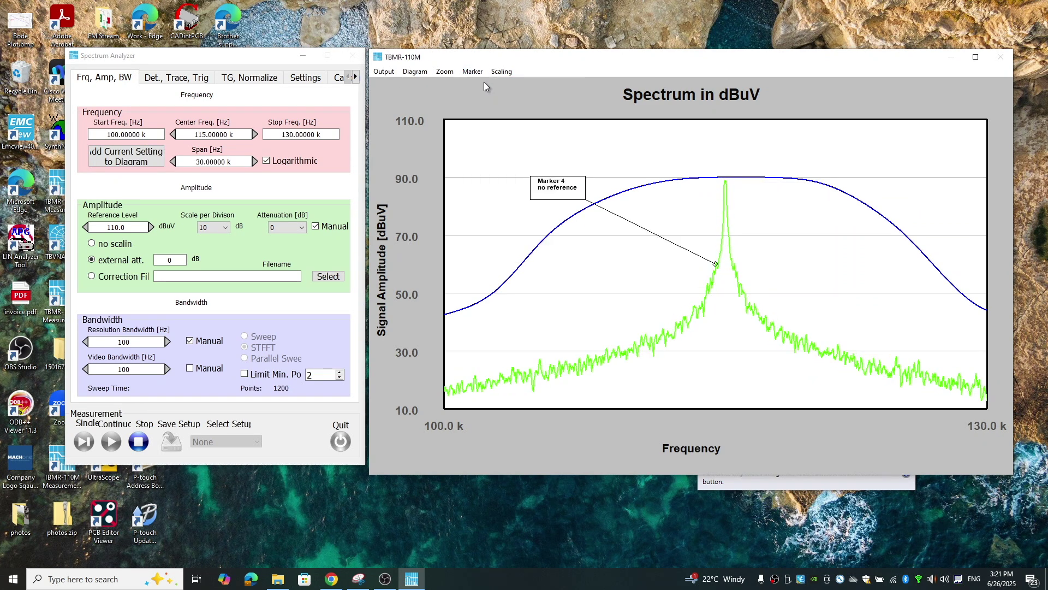
{"action": "left_click", "coordinate": [718, 277]}
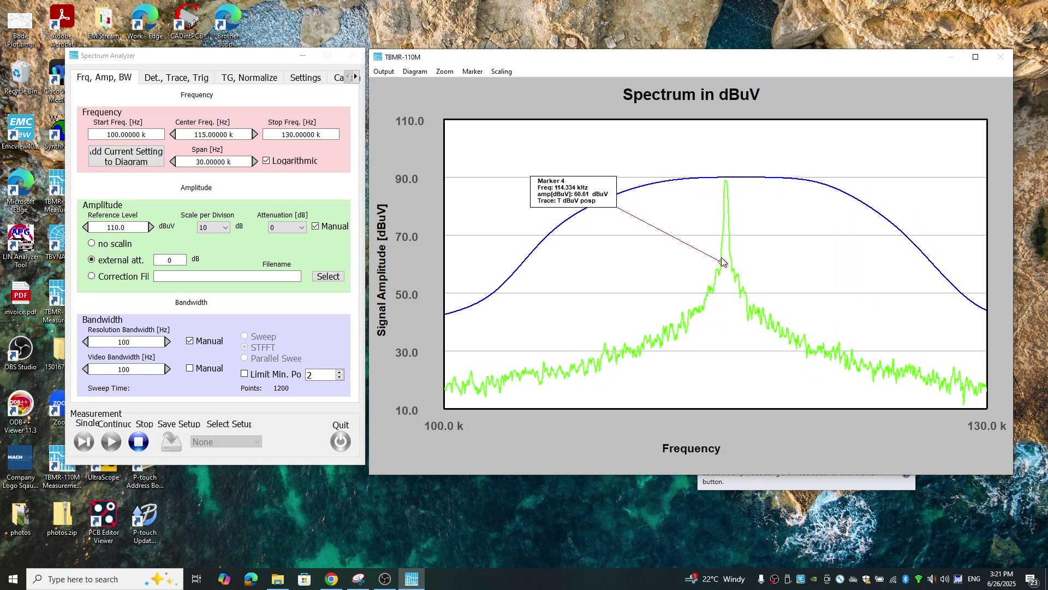
{"action": "right_click", "coordinate": [591, 189]}
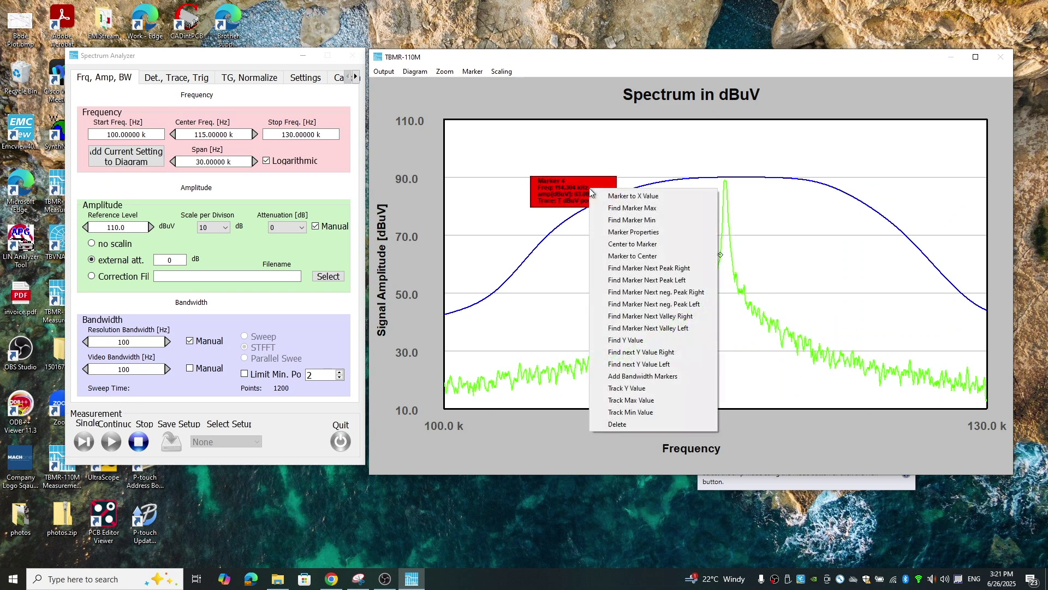
{"action": "left_click", "coordinate": [626, 400]}
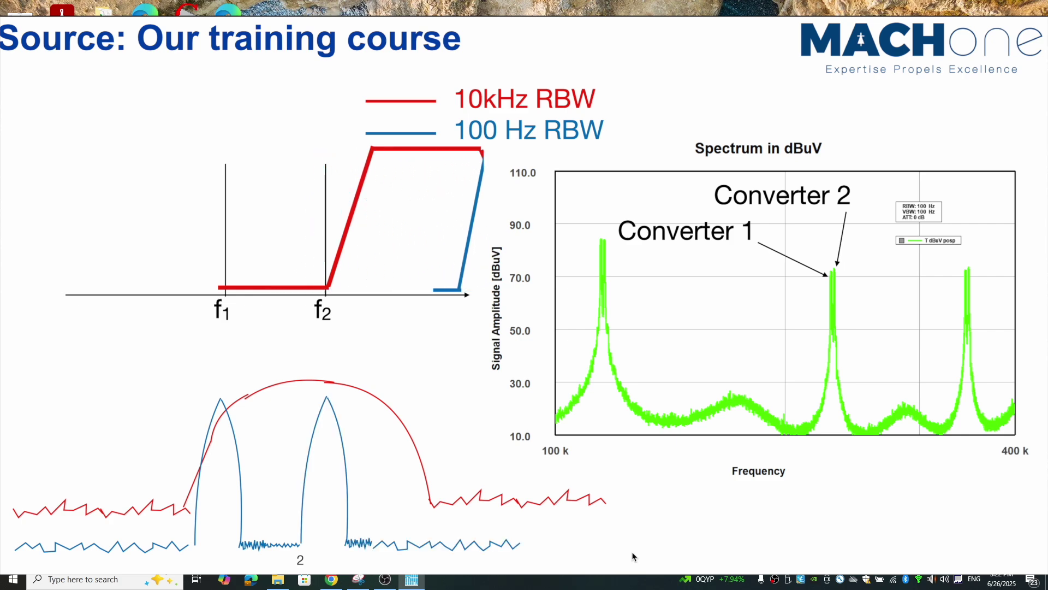
Step: Leave the slideshow, minimize the analyzer to show the Spread Spectrum slide, then restore it
{"action": "key", "text": "alt+Tab"}
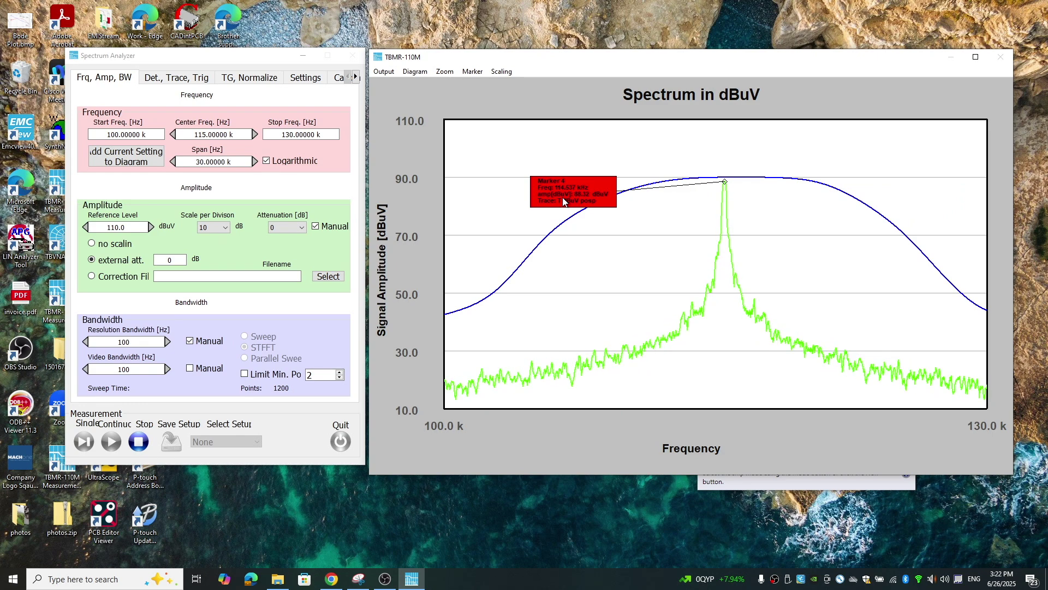
{"action": "left_click", "coordinate": [412, 570]}
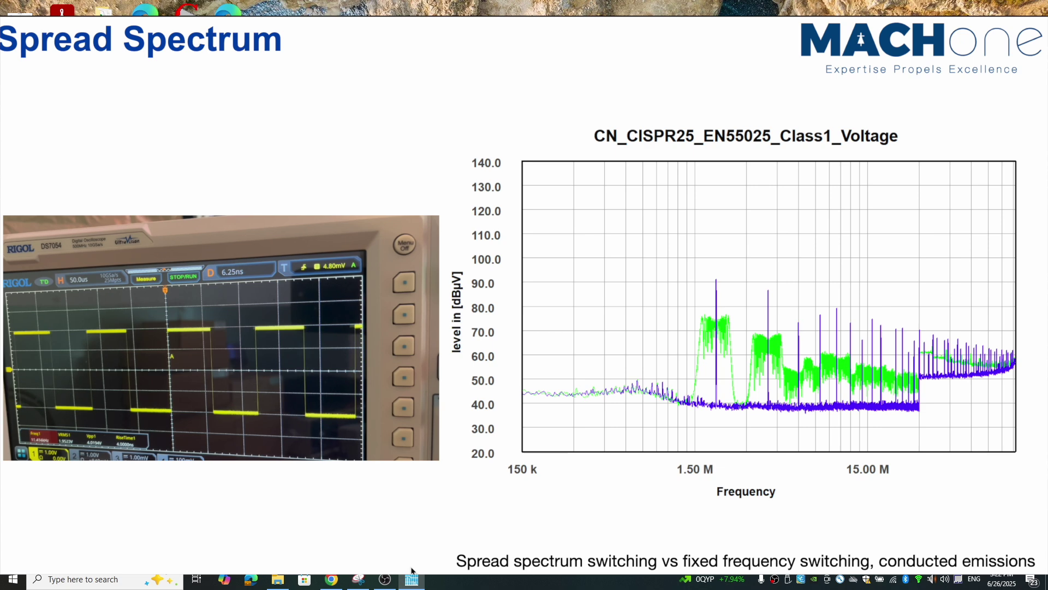
{"action": "left_click", "coordinate": [412, 570]}
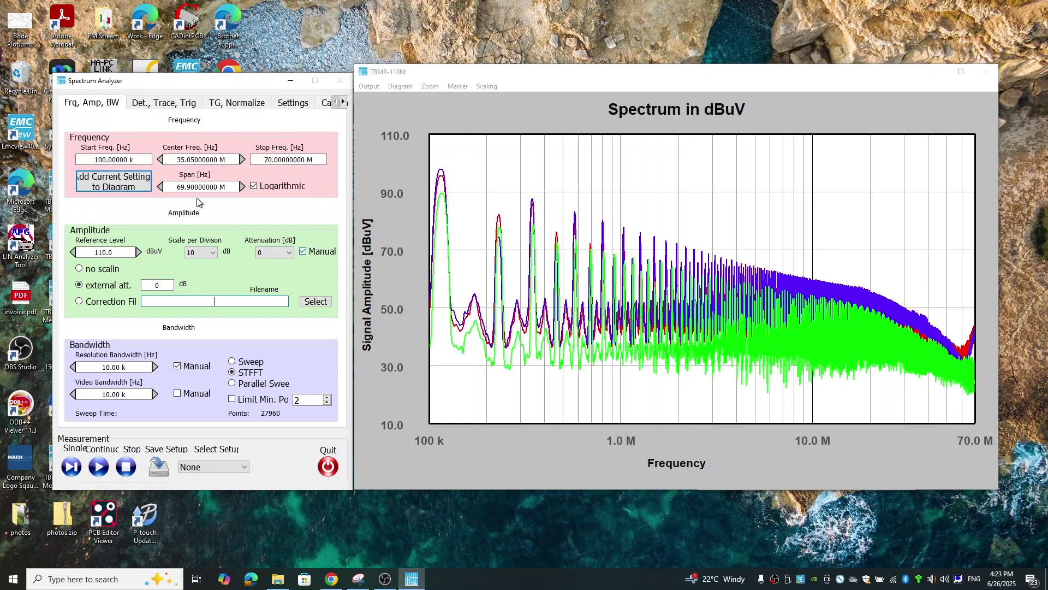
Step: Add the RBW/VBW/ATT settings box and trace legend to the diagram
{"action": "left_click", "coordinate": [140, 186]}
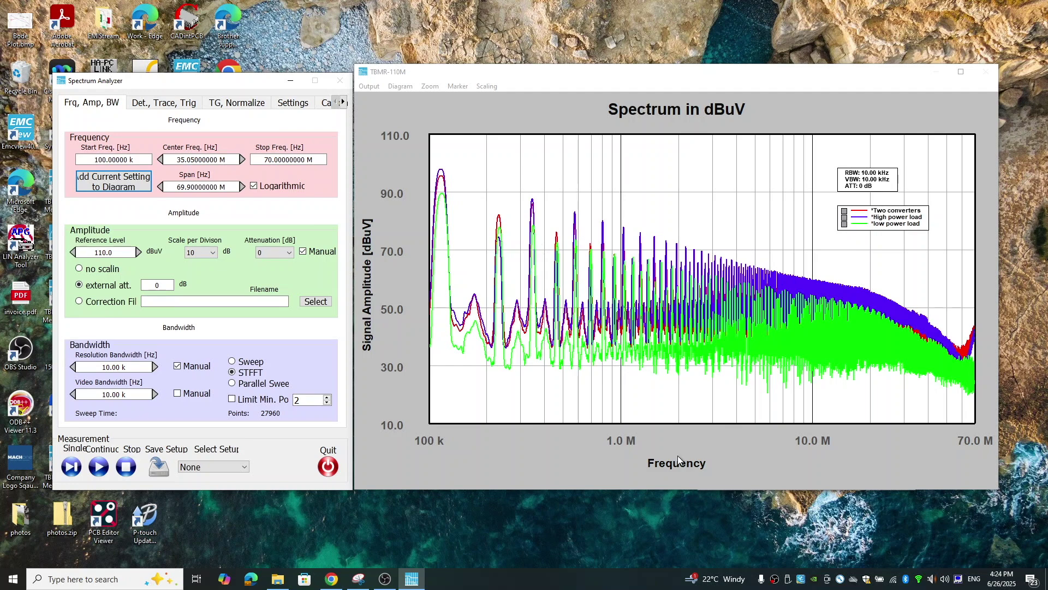
Step: Change the frequency axis left limit from 100 k to 50M so the plot spans 50–70 MHz
{"action": "double_click", "coordinate": [666, 435]}
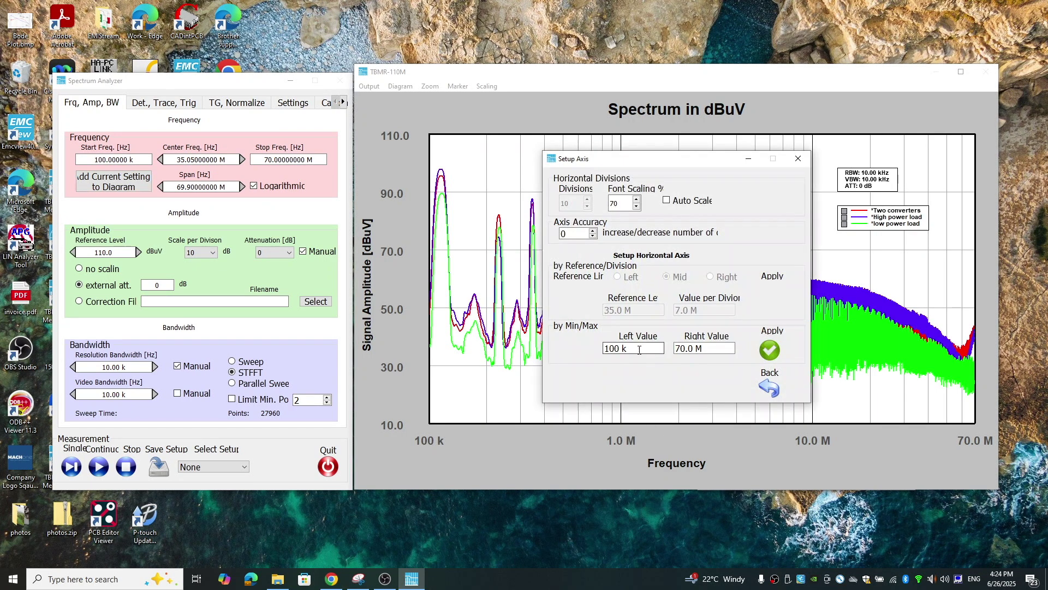
{"action": "left_click", "coordinate": [637, 348]}
{"action": "left_click_drag", "start_coordinate": [638, 348], "coordinate": [545, 348]}
{"action": "type", "text": "50M"}
{"action": "left_click", "coordinate": [770, 350]}
{"action": "left_click", "coordinate": [766, 394]}
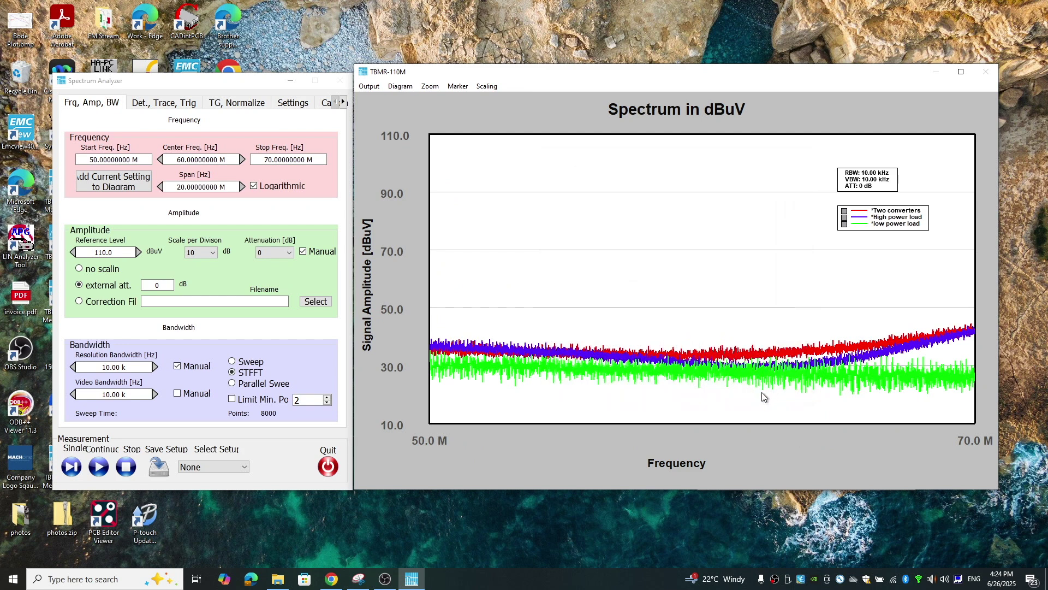